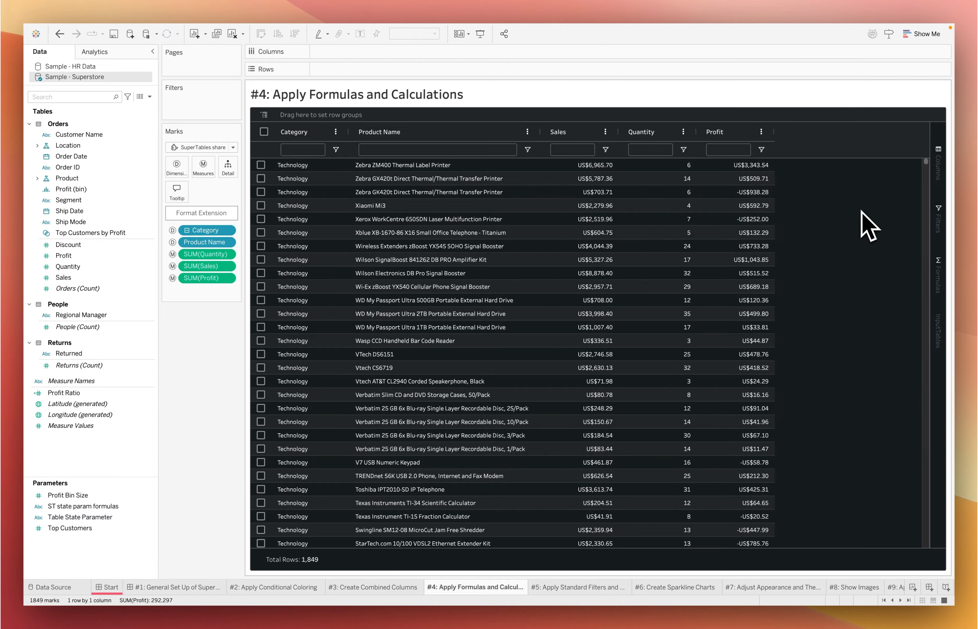
Step: Add a calculation in the SuperTables extension's data configuration and name it "Profit per Product"
click(206, 217)
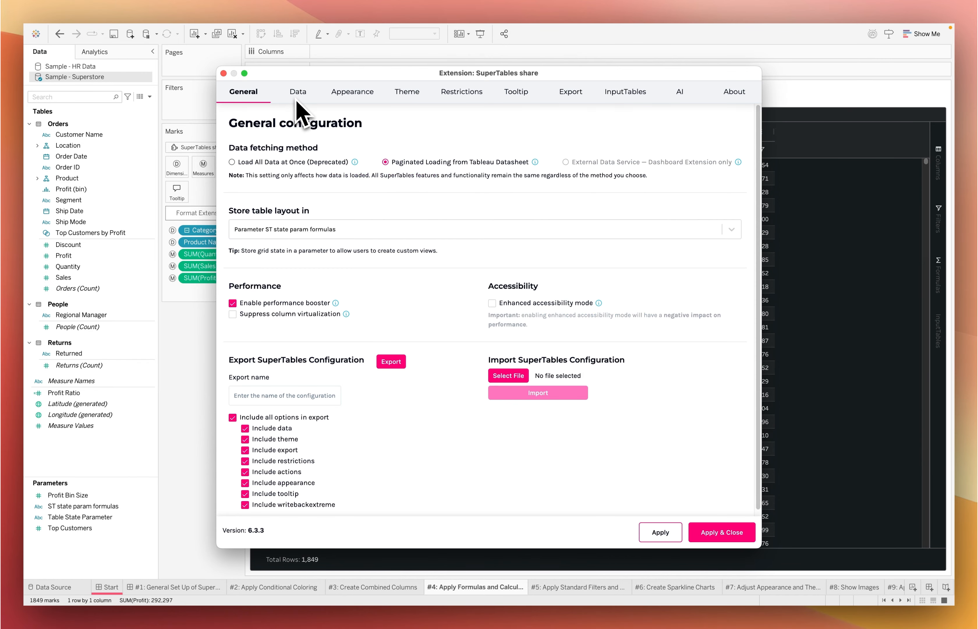
click(297, 100)
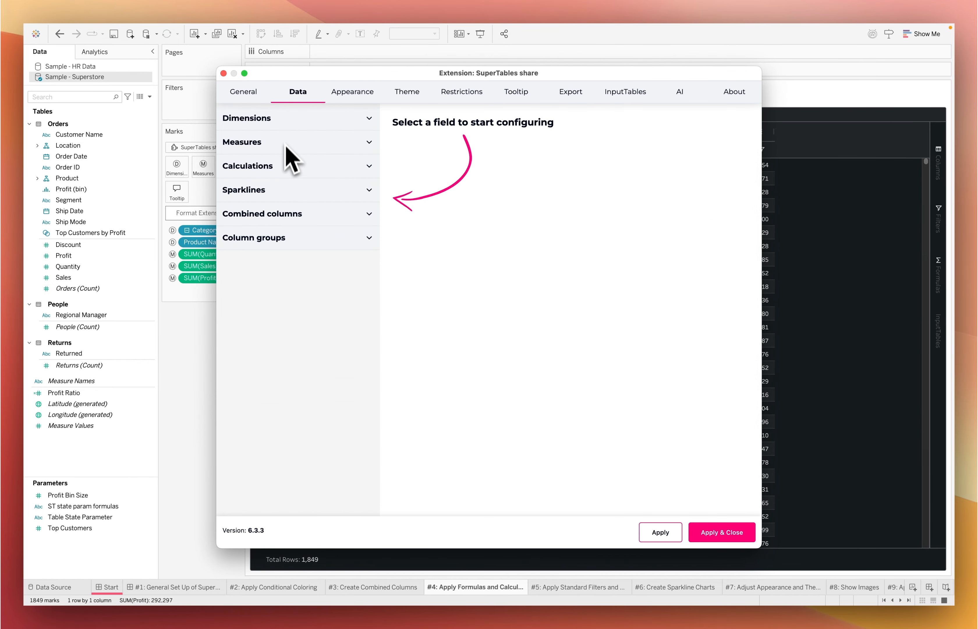
click(289, 166)
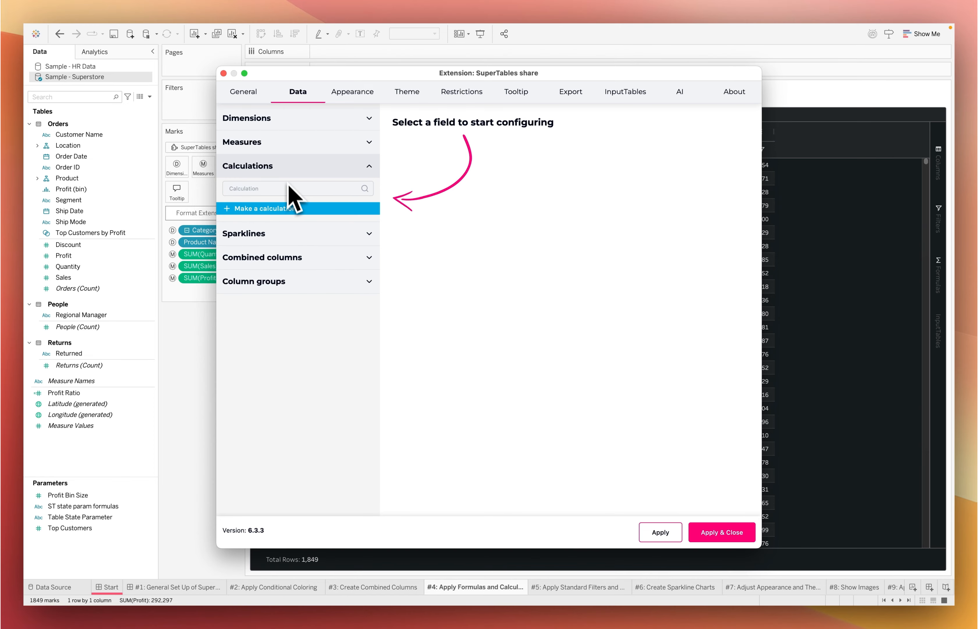
click(284, 209)
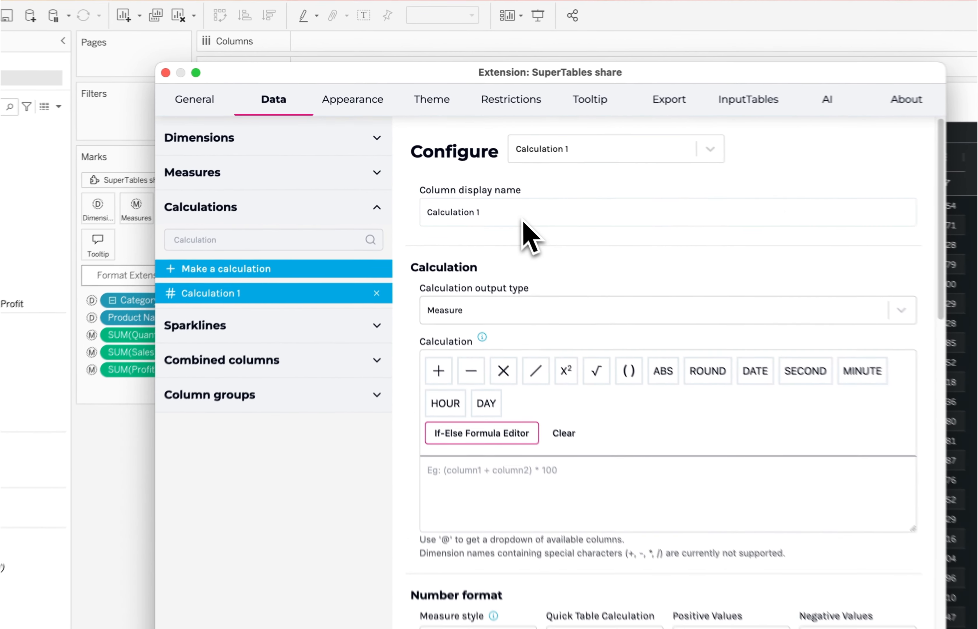
drag(469, 173, 366, 159)
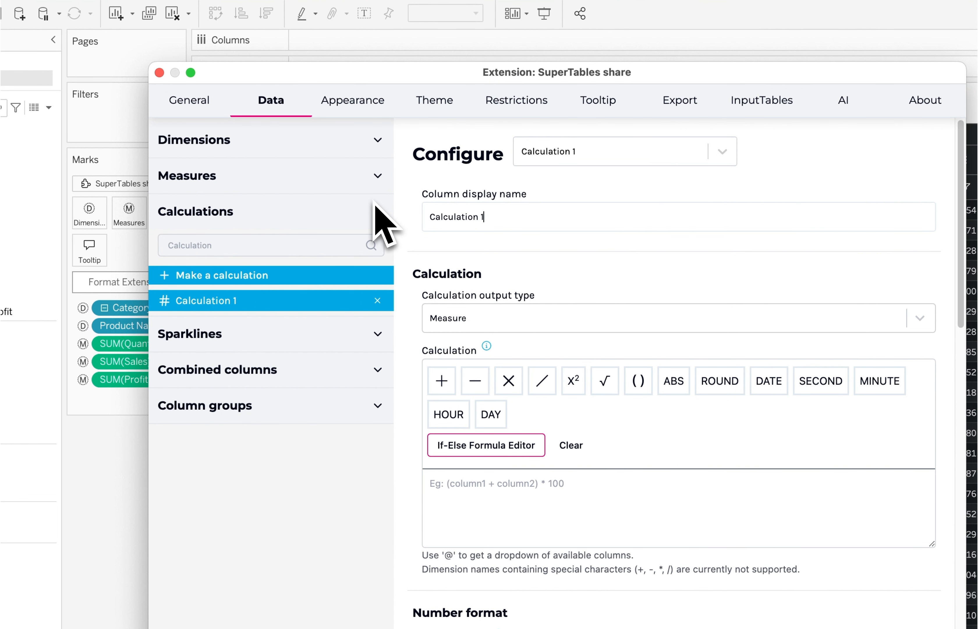
text(Profit p)
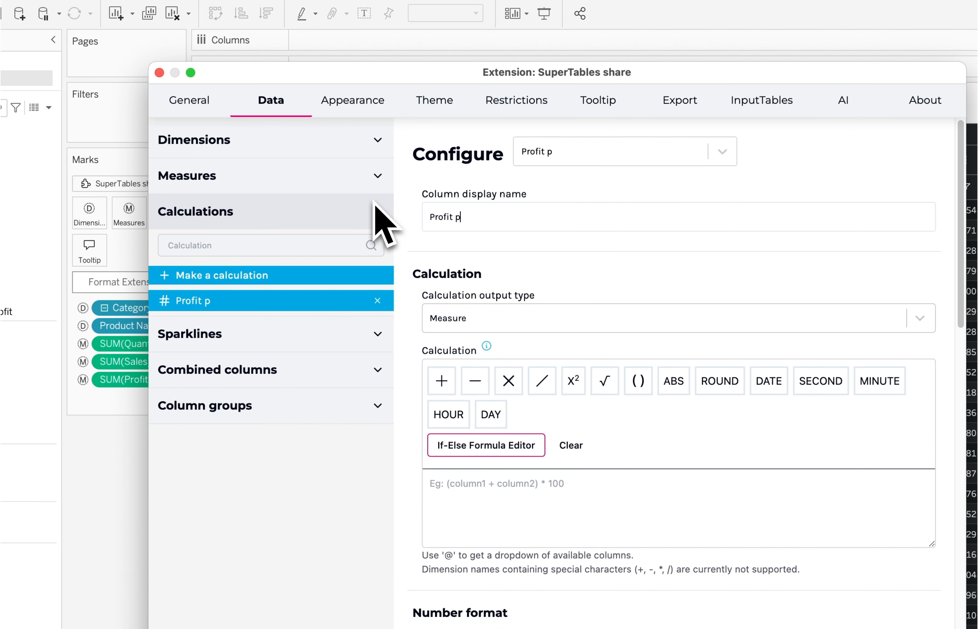
text(er Product)
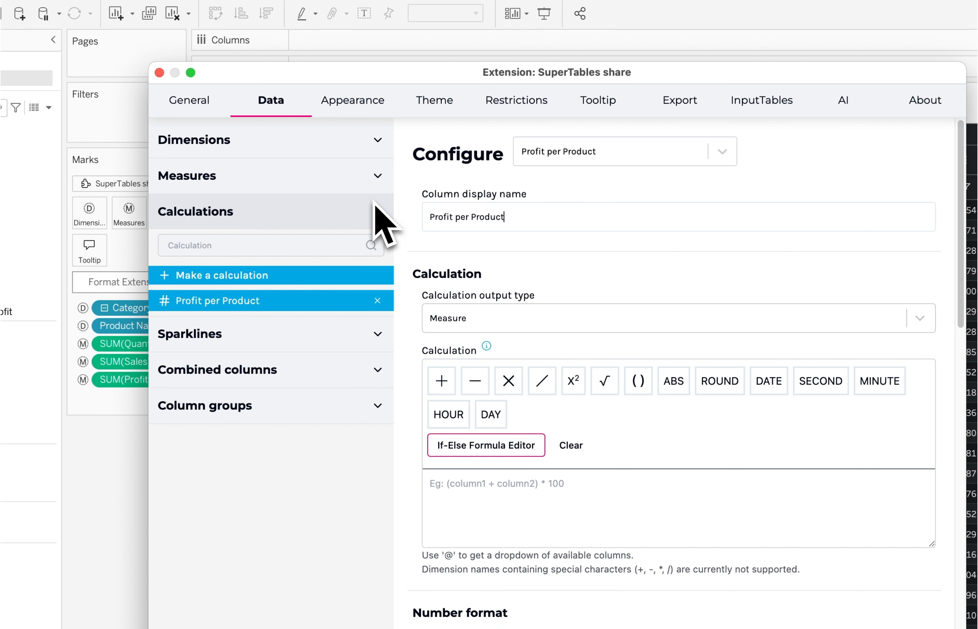
Step: Choose Measure as the output type of the Profit per Product calculation
click(473, 317)
click(467, 219)
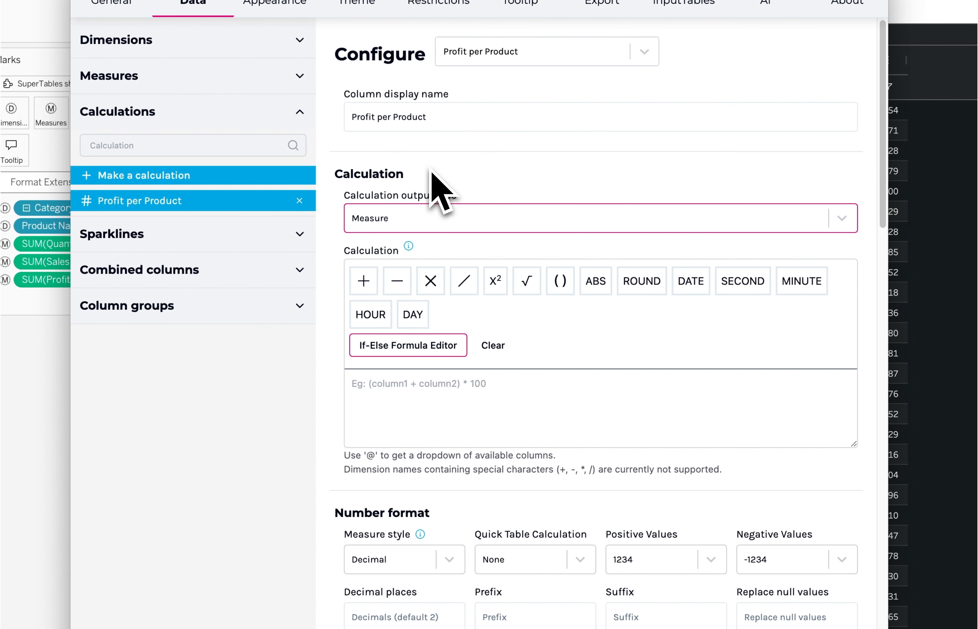
click(438, 224)
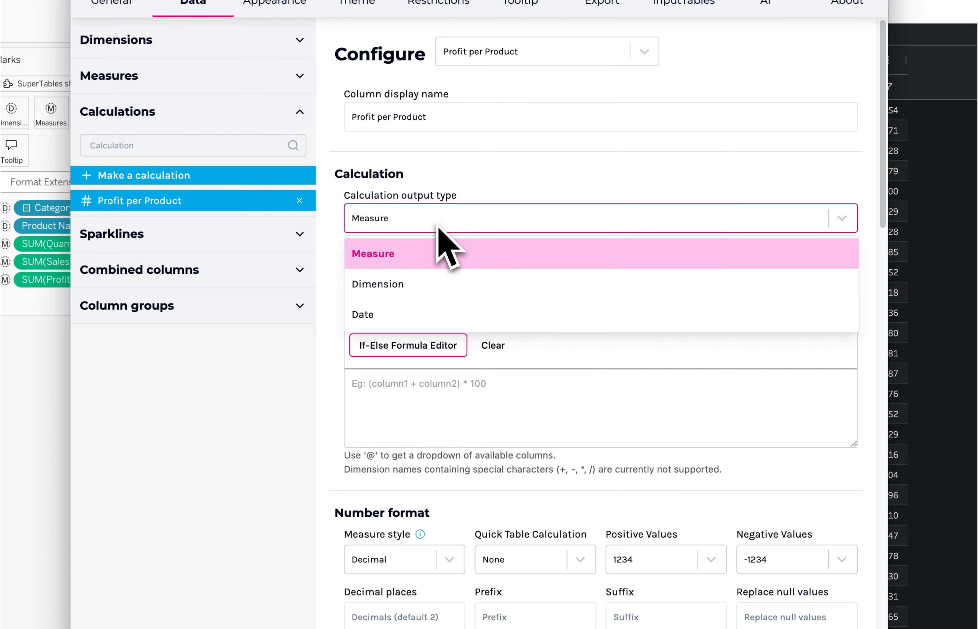
click(398, 255)
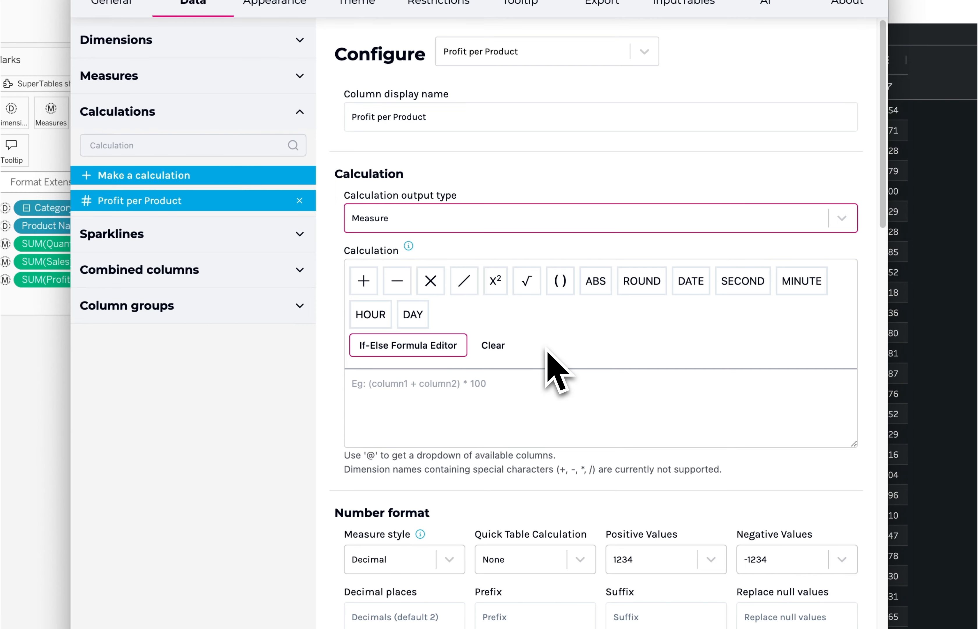
Step: Enter the formula SUM(Profit) / SUM(Quantity) for the Profit per Product calculation, picking both fields from the column suggestions
click(497, 345)
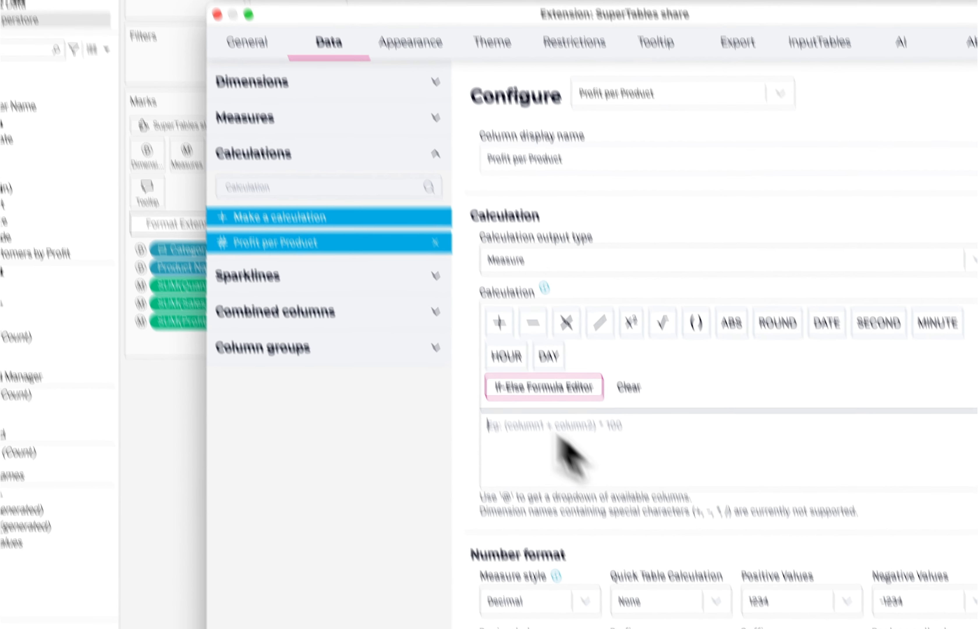
text(@pro)
key(Down)
key(Return)
text(/ @qua)
key(Return)
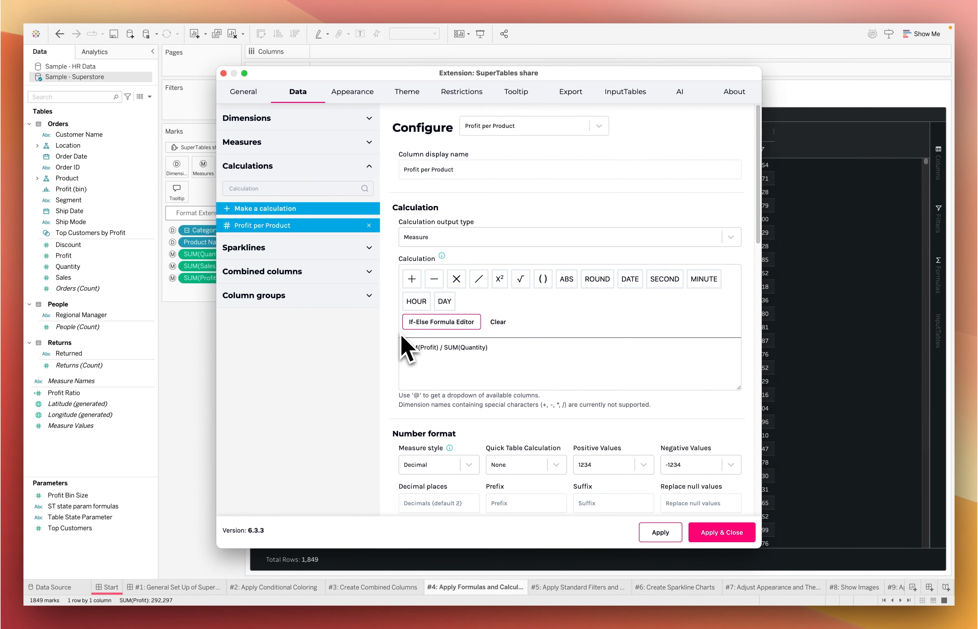
Step: Set the measure style of Profit per Product to Currency, and apply and close the extension configuration
scroll(452, 407, down, 2)
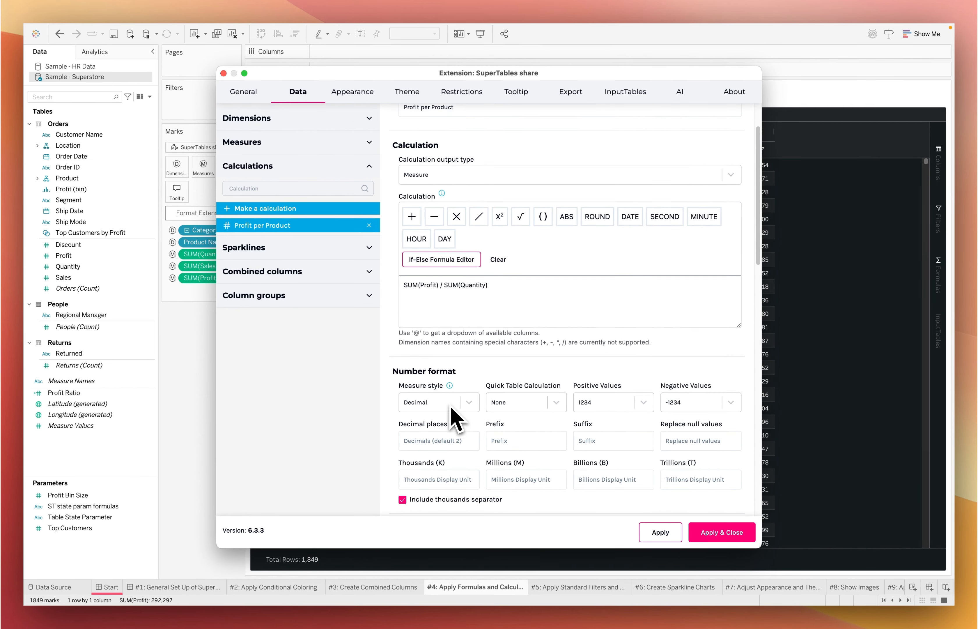
click(453, 403)
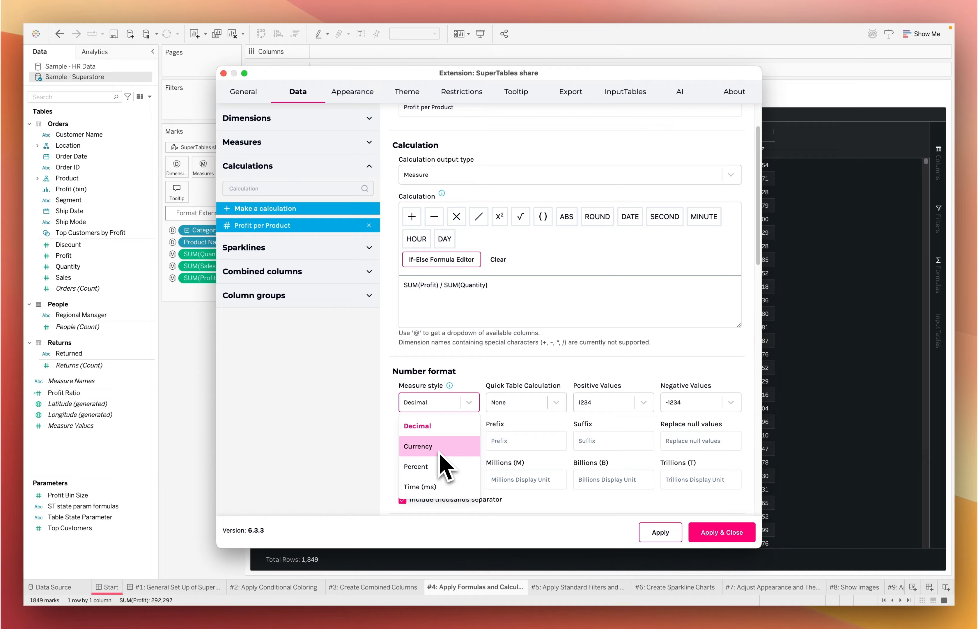
click(442, 463)
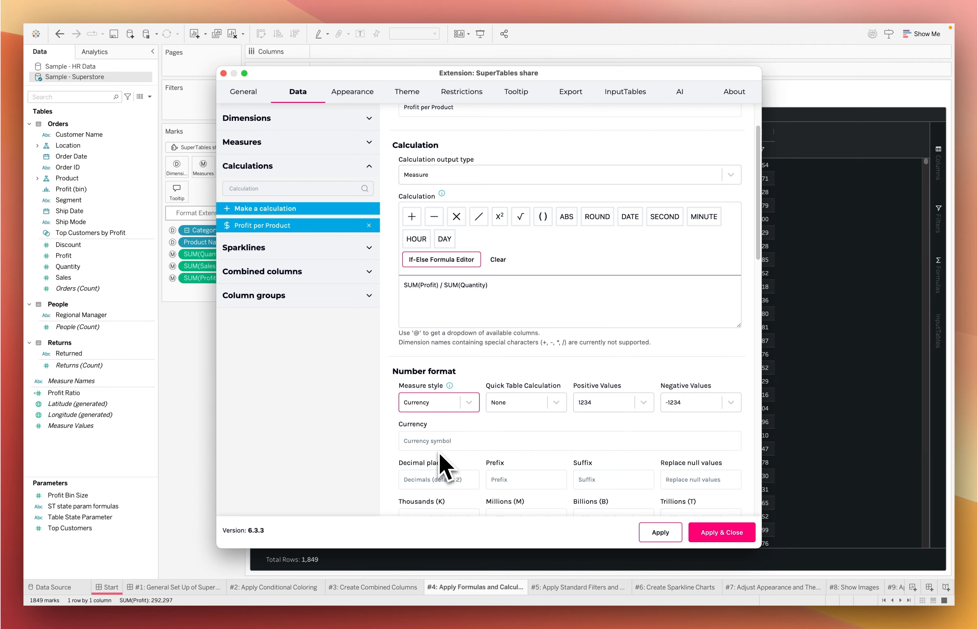
click(727, 533)
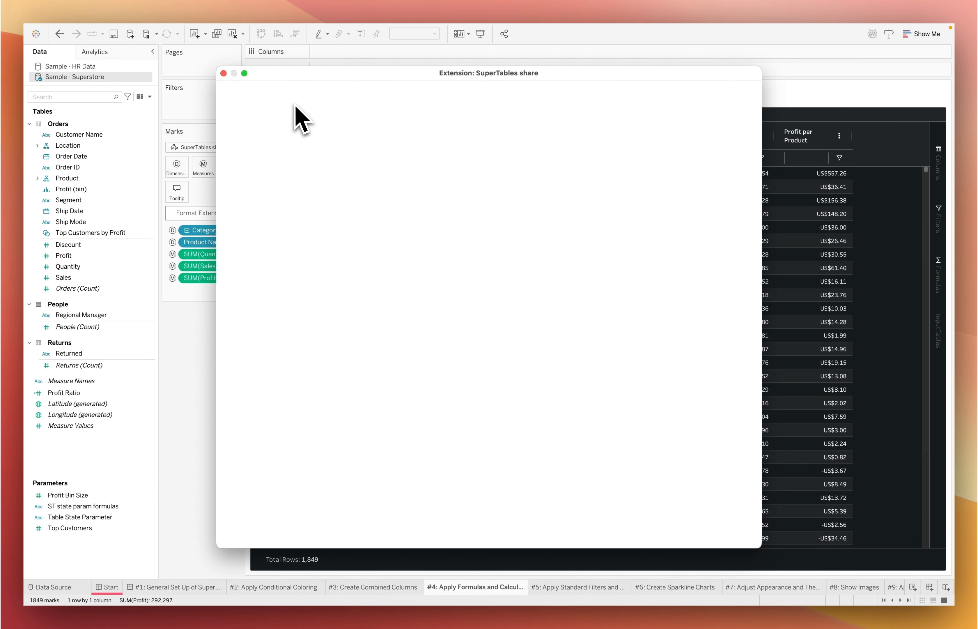
Step: Add a second calculation named "Action?" in the data configuration and set its output type to Dimension
click(293, 98)
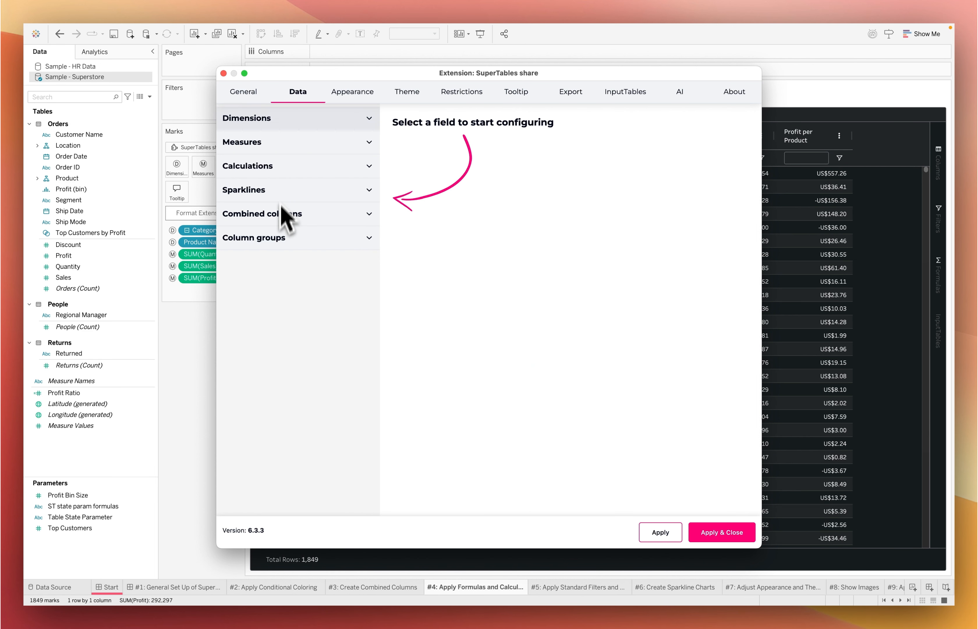
click(246, 165)
click(346, 207)
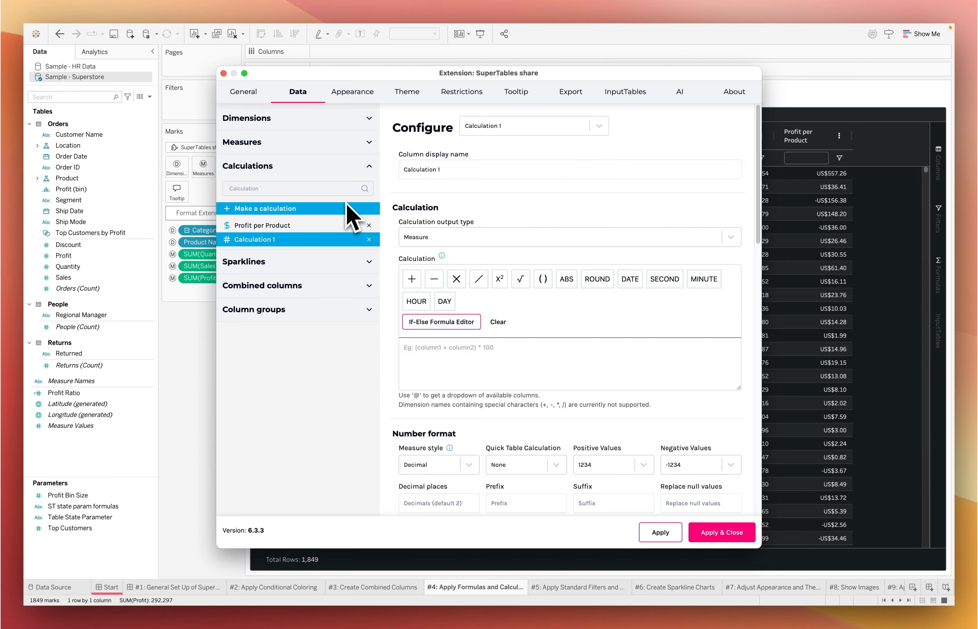
triple_click(412, 170)
key(BackSpace)
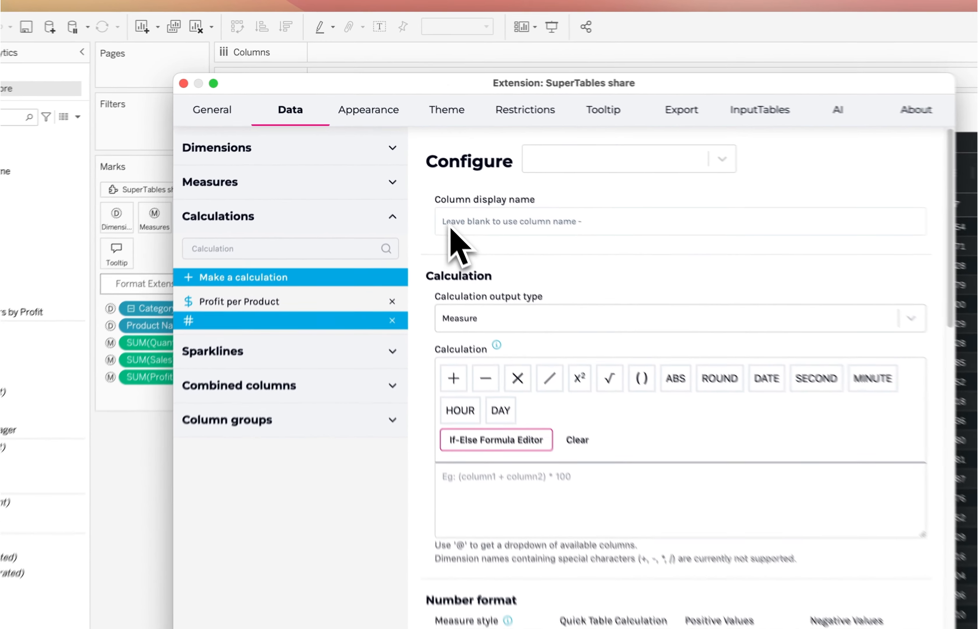
text(Action?)
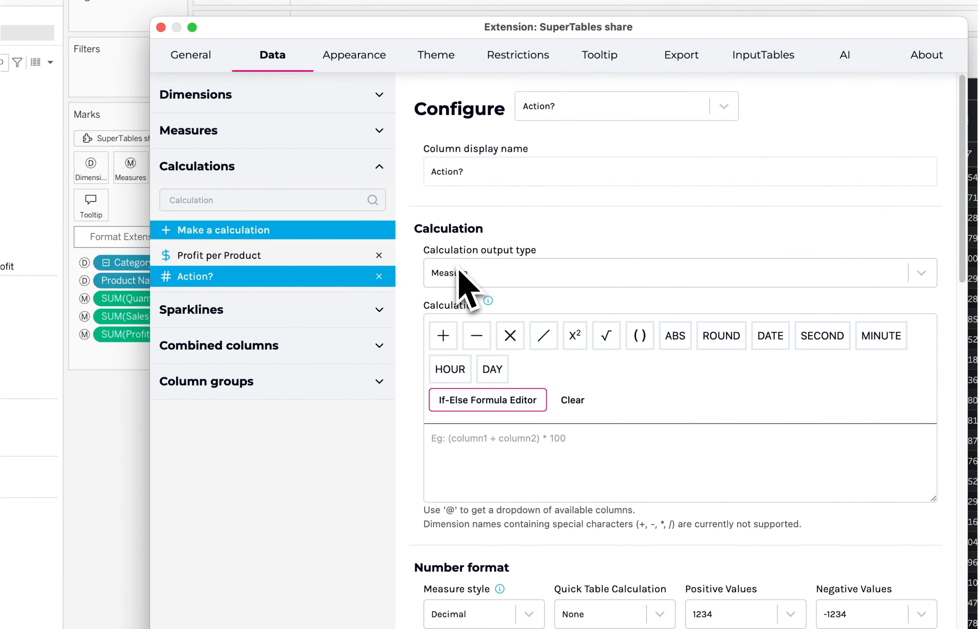
click(452, 276)
click(446, 338)
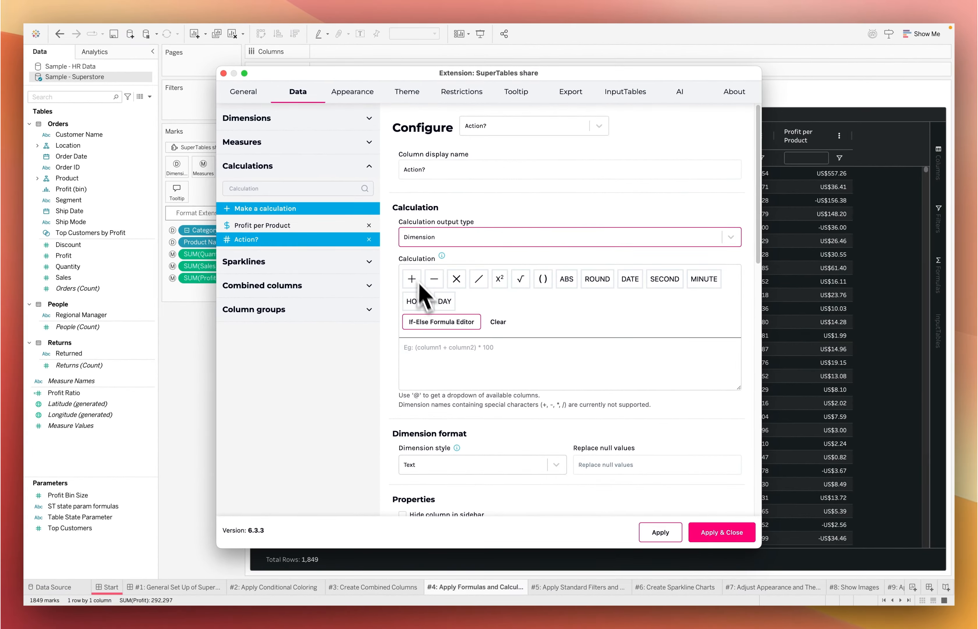
Step: Open the If-Else Formula Editor for the Action? calculation and enter the IF condition SUM(Profit) < 0
click(446, 325)
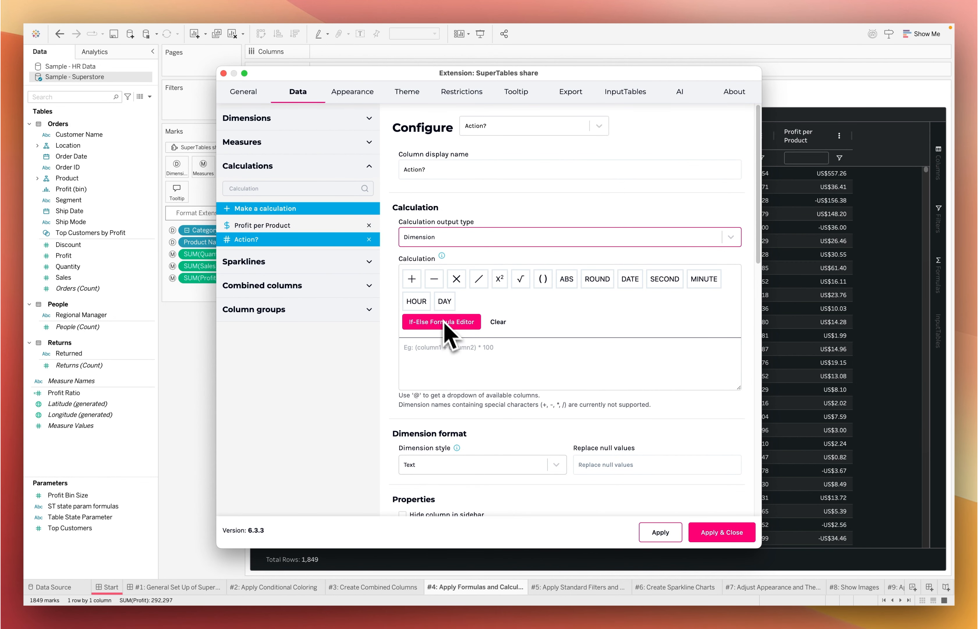
click(446, 325)
scroll(444, 312, down, 2)
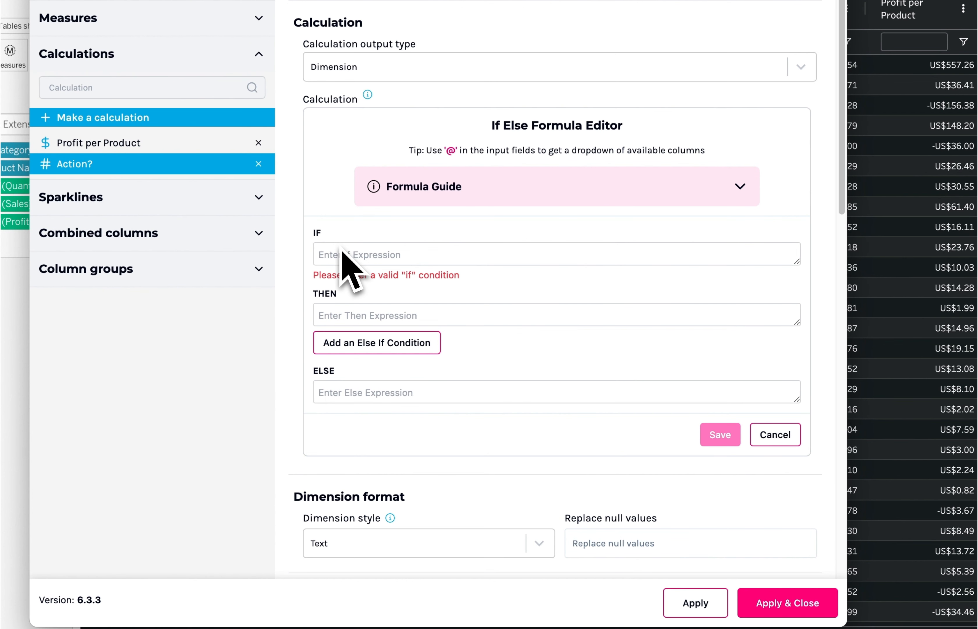
click(442, 299)
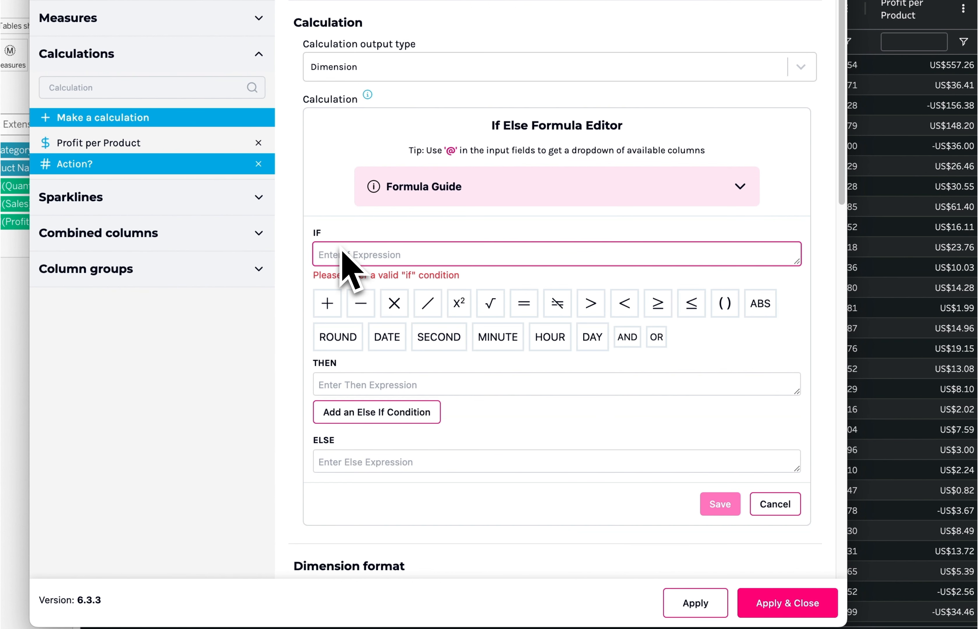
text(@pro)
click(361, 289)
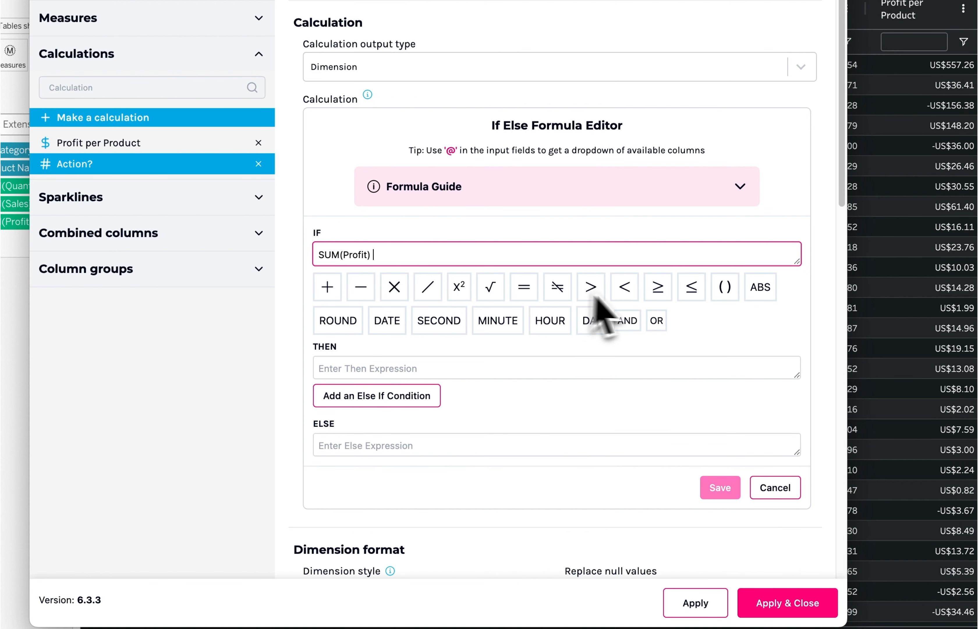
text(< 0)
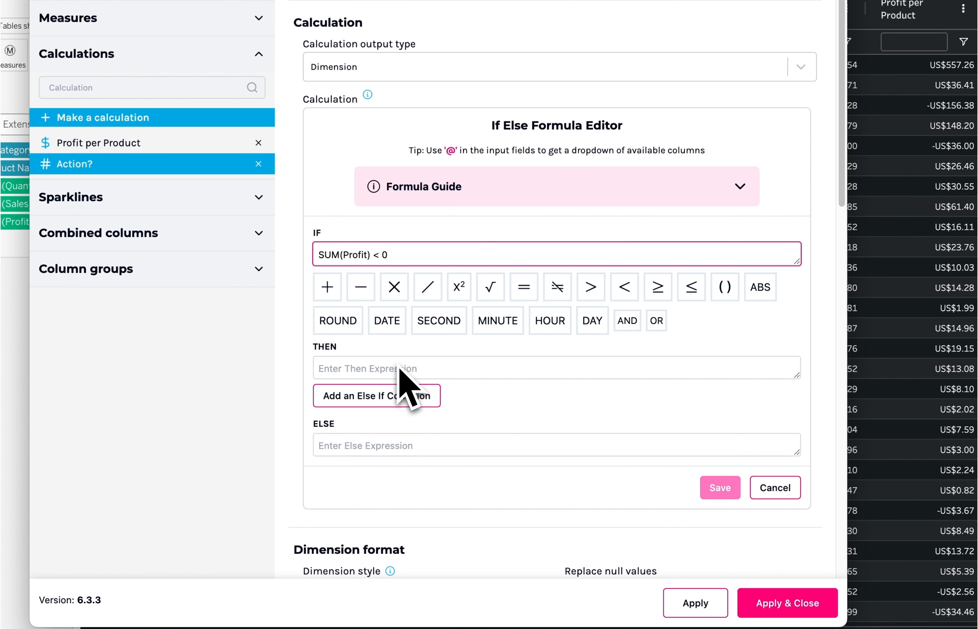
Step: Set THEN to "action required" and ELSE to an empty string "", save the formula, and apply and close the configuration
click(399, 368)
text("action re)
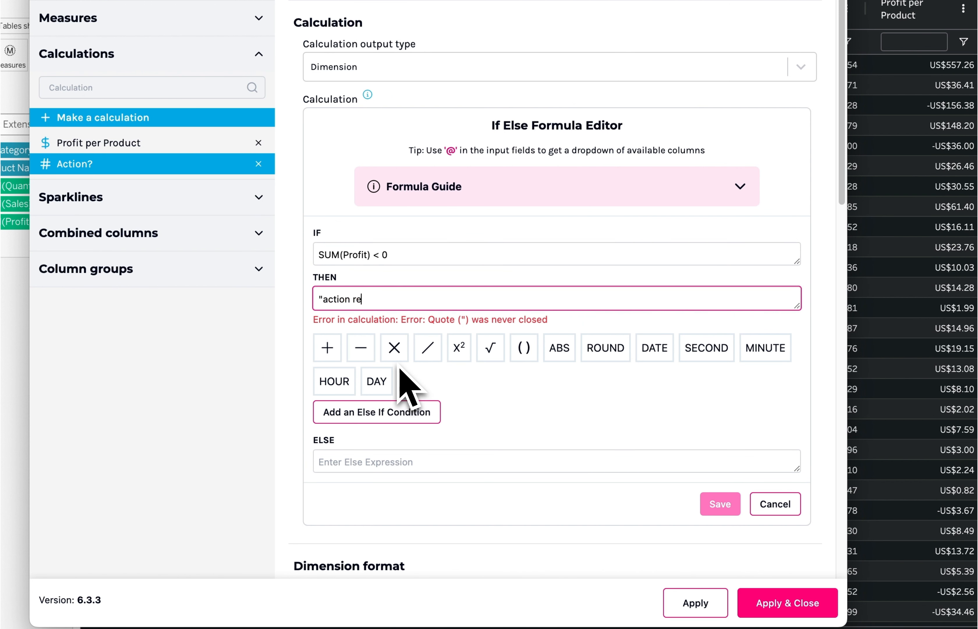
text(quired")
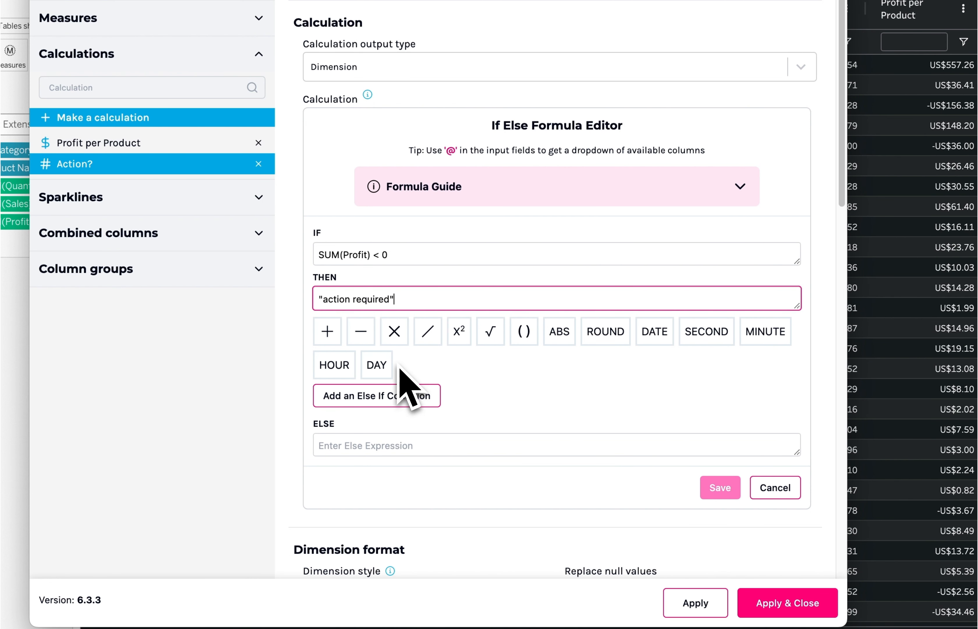
click(368, 452)
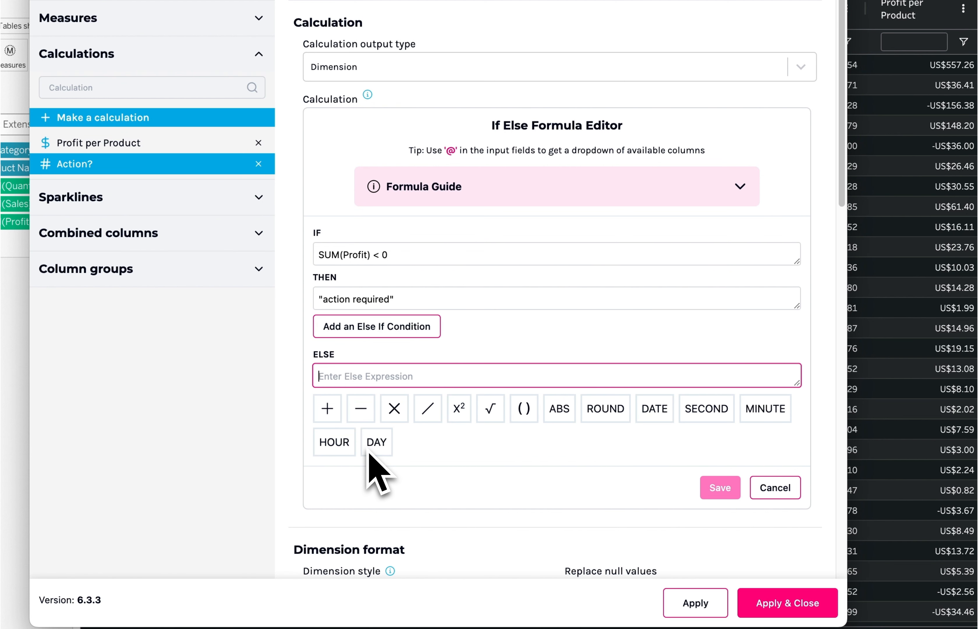
text("")
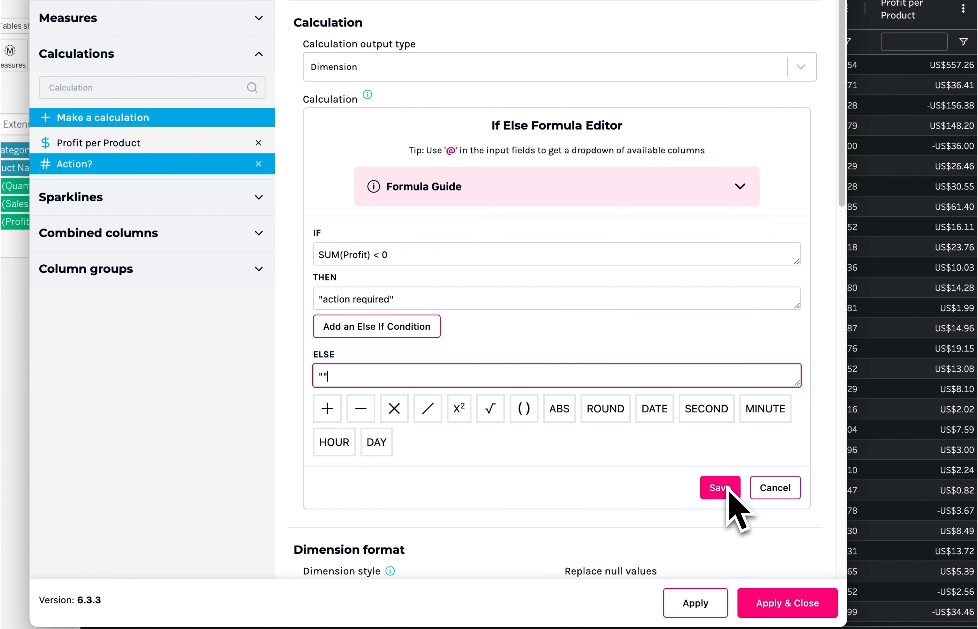
click(708, 486)
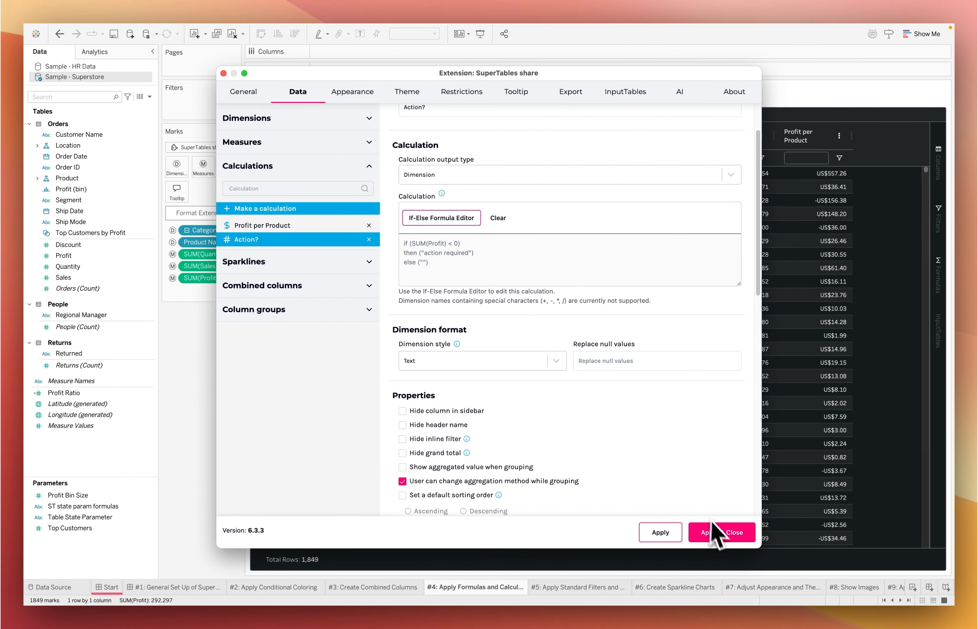
click(726, 533)
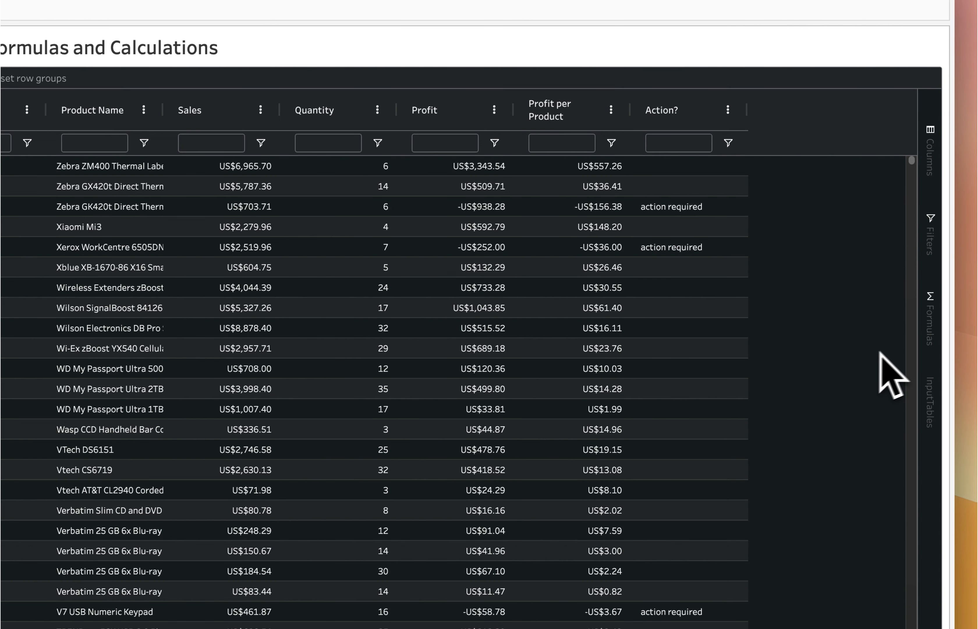
Step: Open the Formulas sidebar and create a String parameter named "SuperTables Param" with an empty current value
click(928, 341)
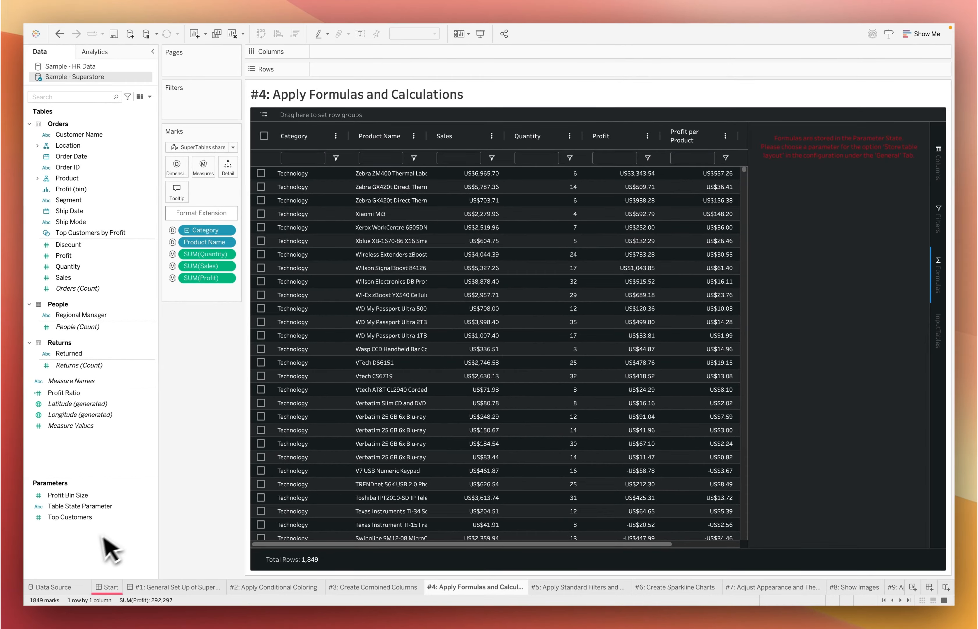
right_click(94, 534)
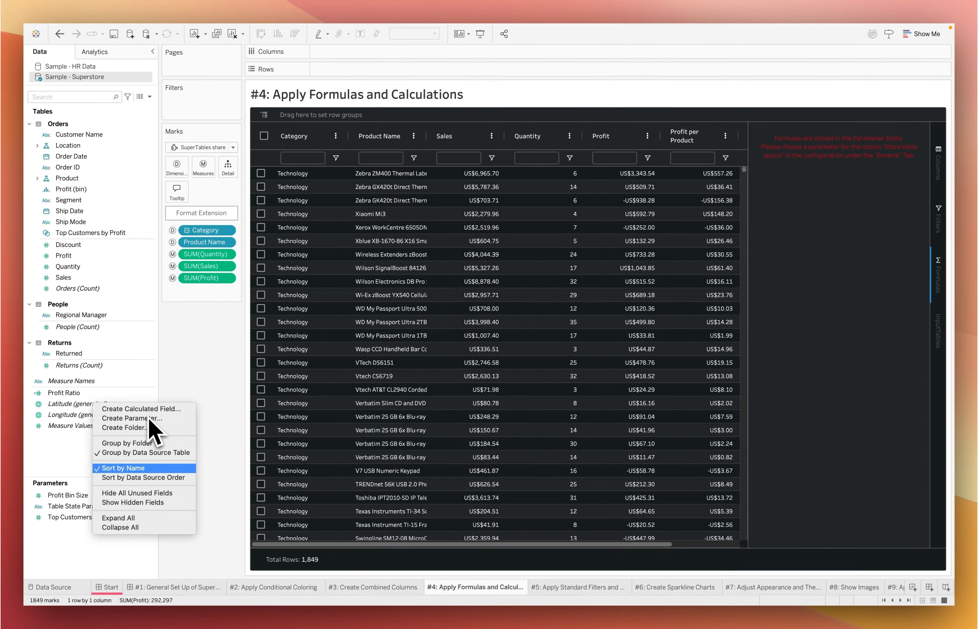
click(149, 418)
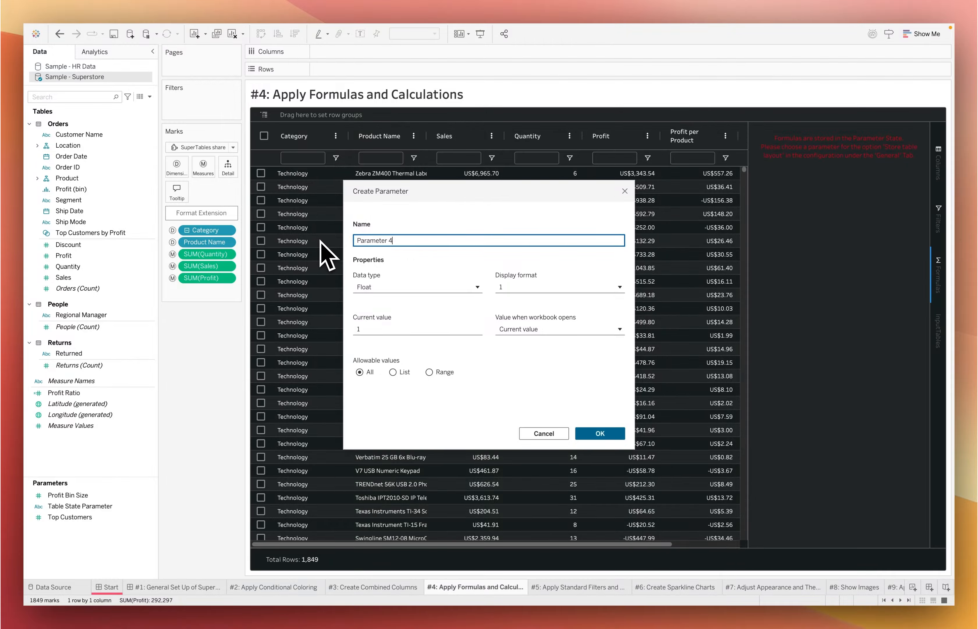
key(super+a)
text(S)
click(414, 286)
click(389, 327)
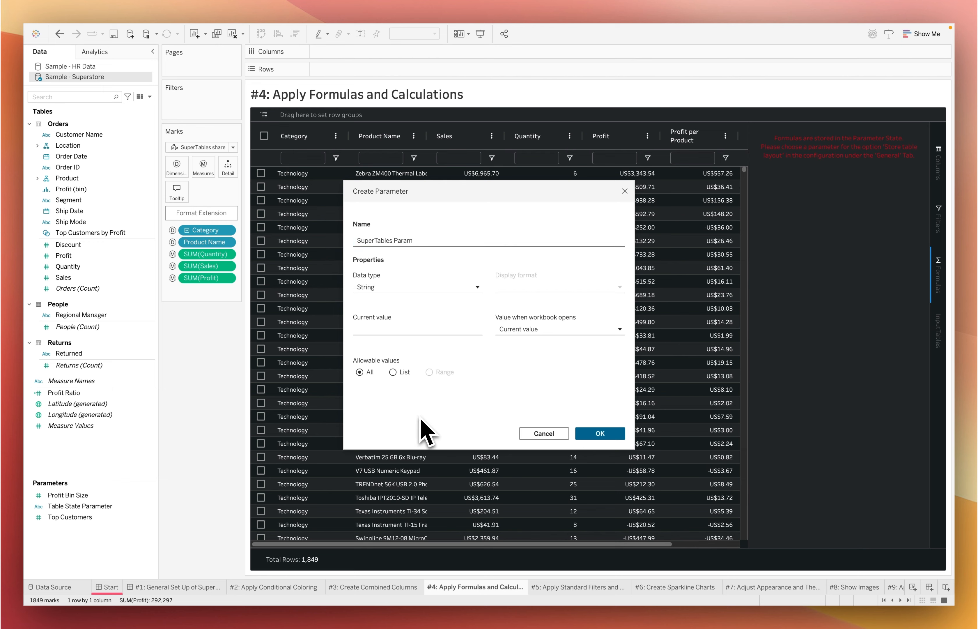
click(600, 433)
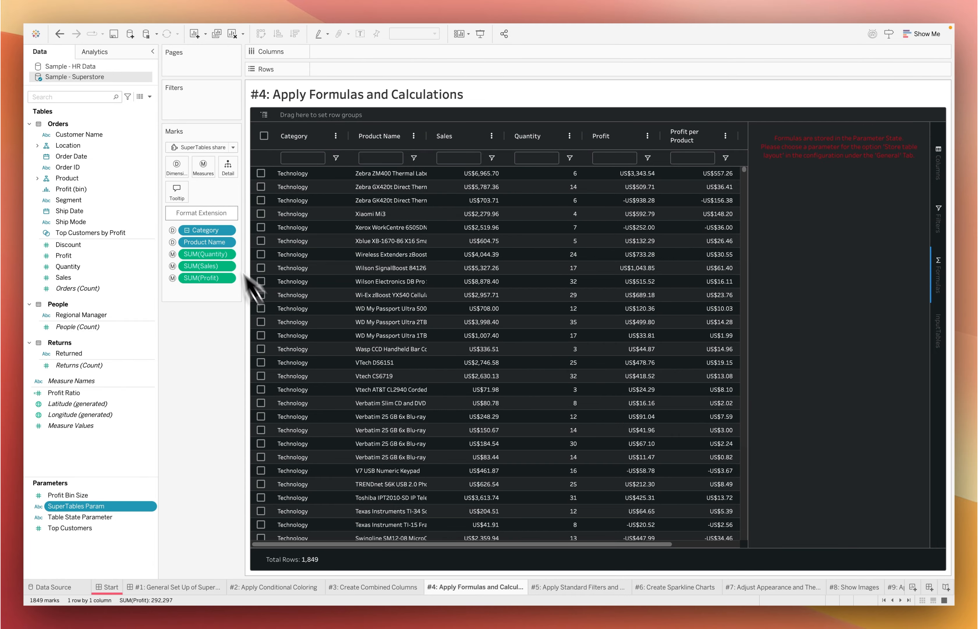
Step: Store the table layout in Parameter SuperTables Param in the extension's general configuration, and apply and close it
click(221, 217)
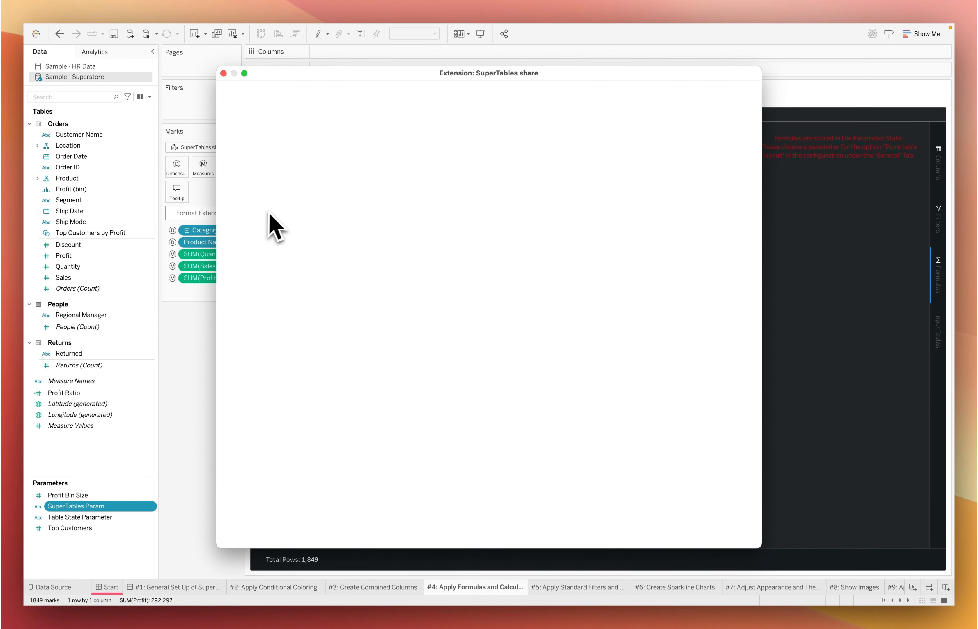
click(296, 230)
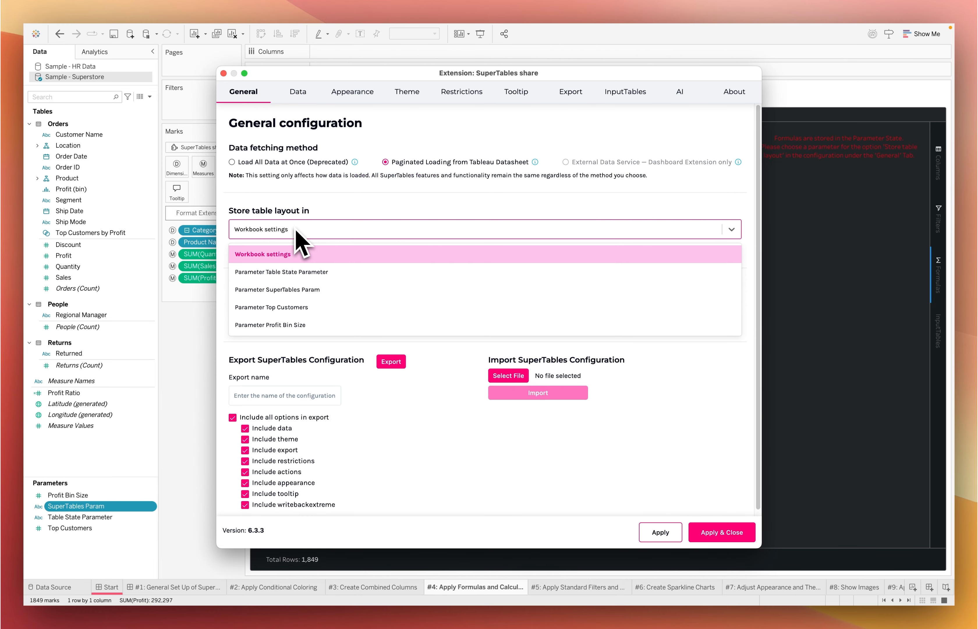
click(312, 291)
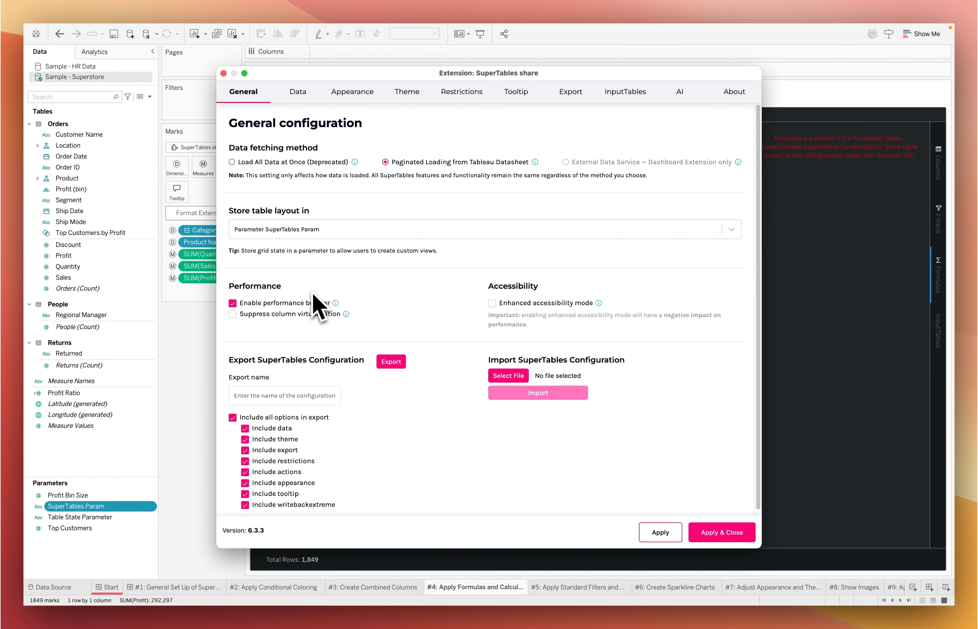
click(734, 531)
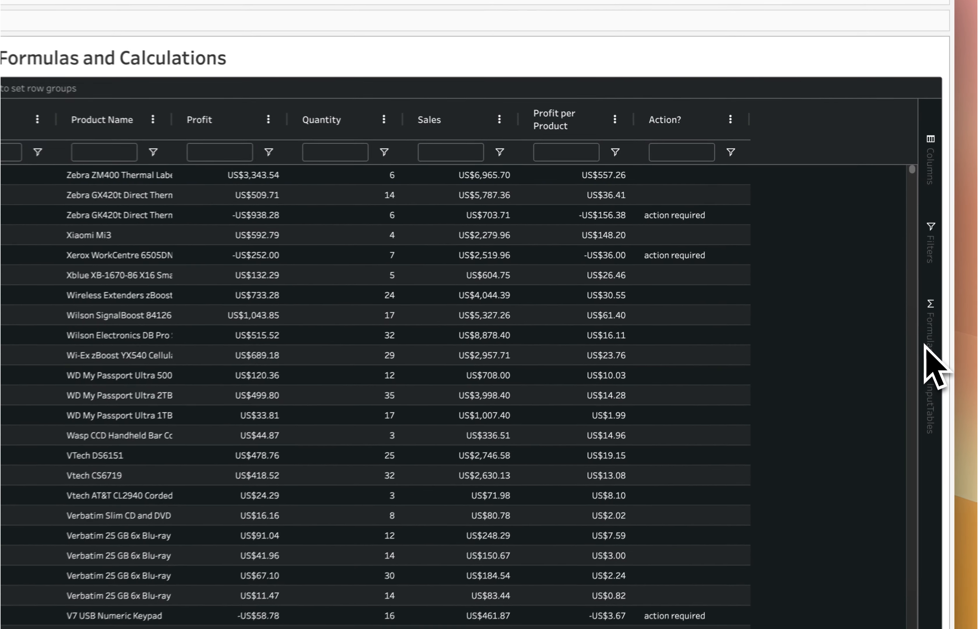
Step: Open the Formulas sidebar of the table and name the new formula field "Profit Ratio"
click(932, 294)
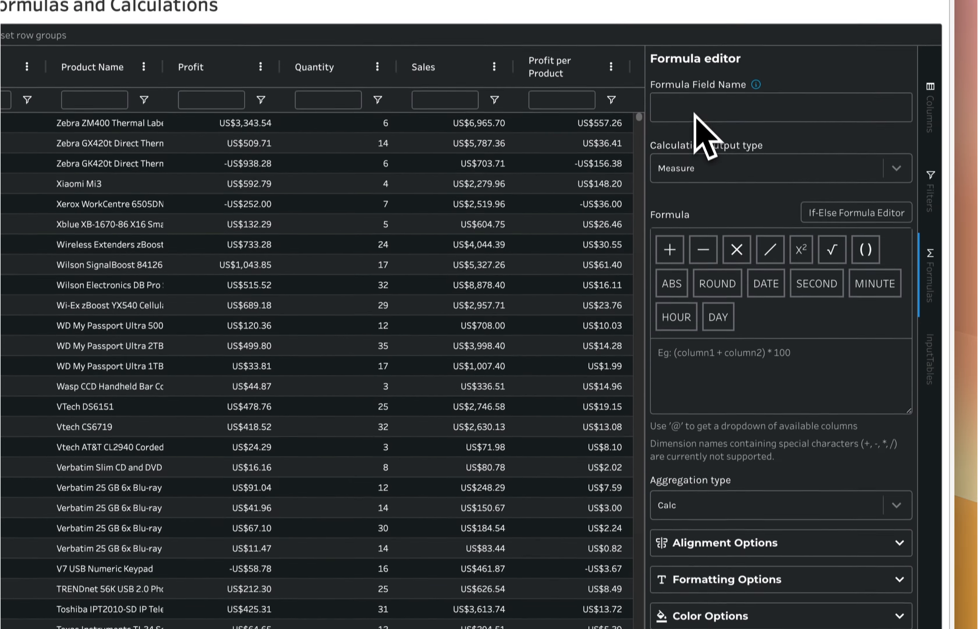
click(694, 112)
text(Profit Ra)
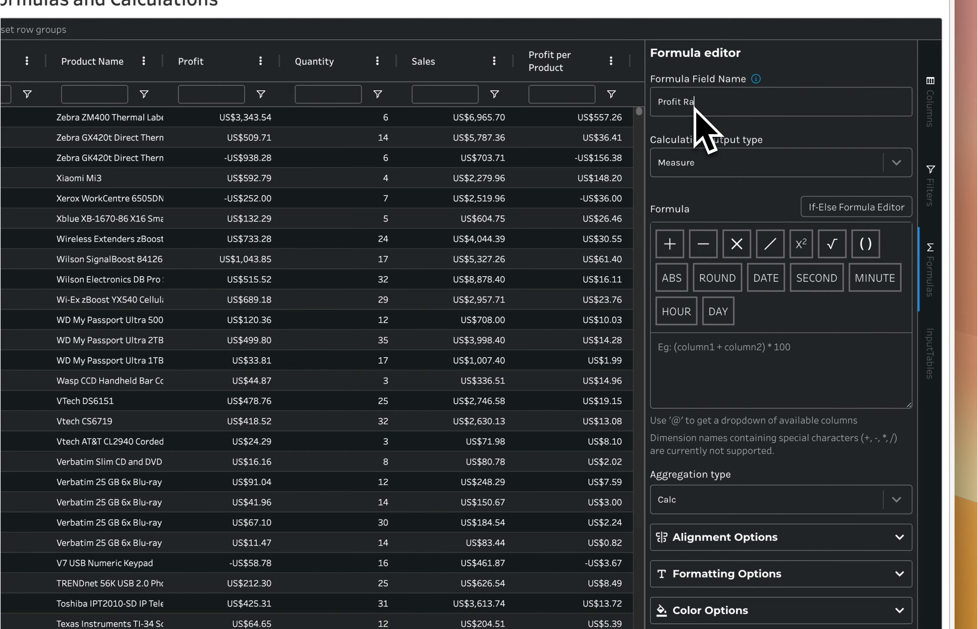
text(tio)
Step: Enter the formula SUM(Profit) / SUM(Sales) for Profit Ratio, choosing both columns from the @ suggestions
click(724, 349)
text(@)
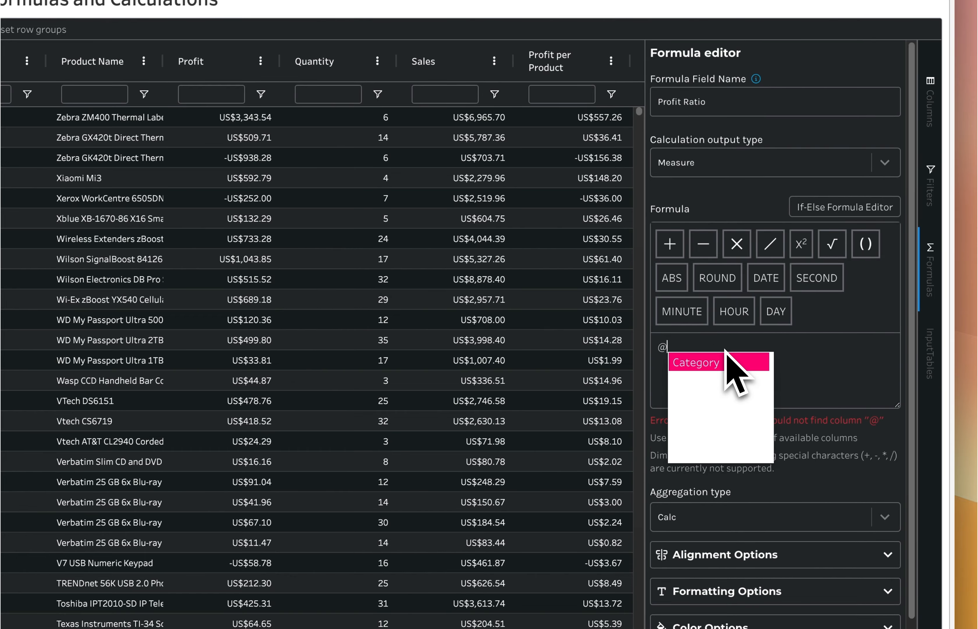
text(prof)
click(724, 350)
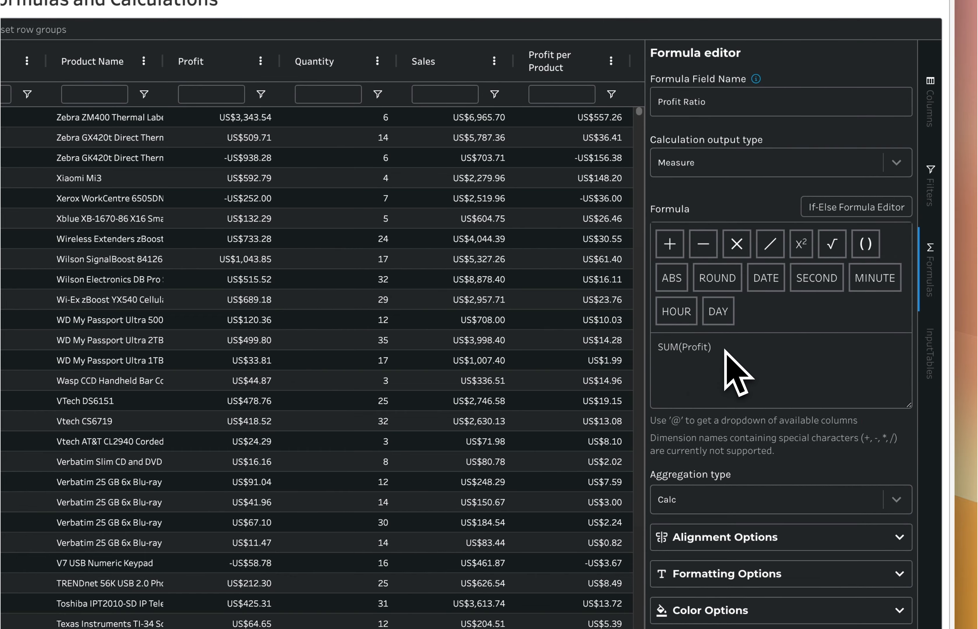
text(/ @sal)
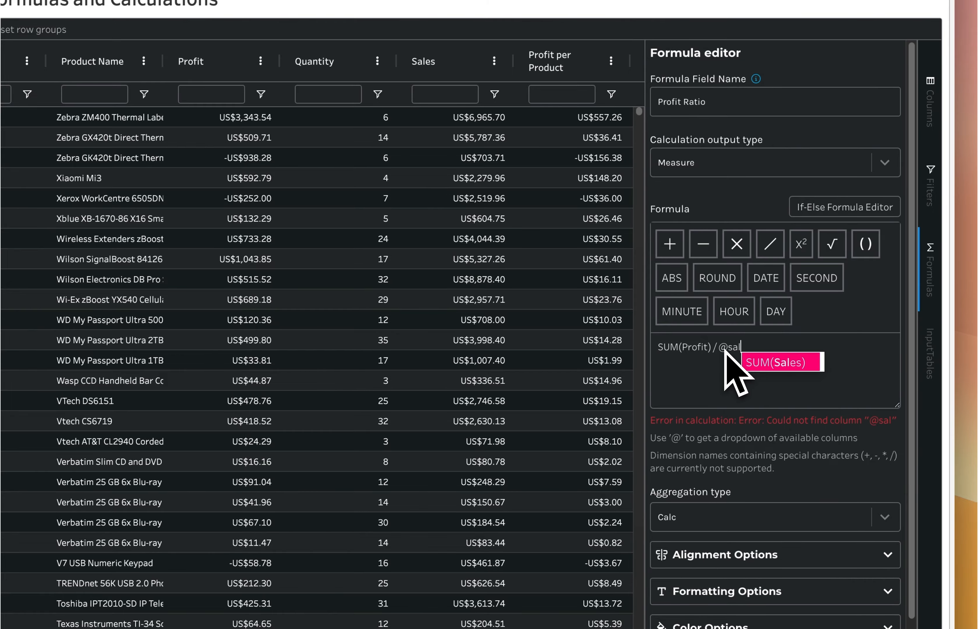
key(Return)
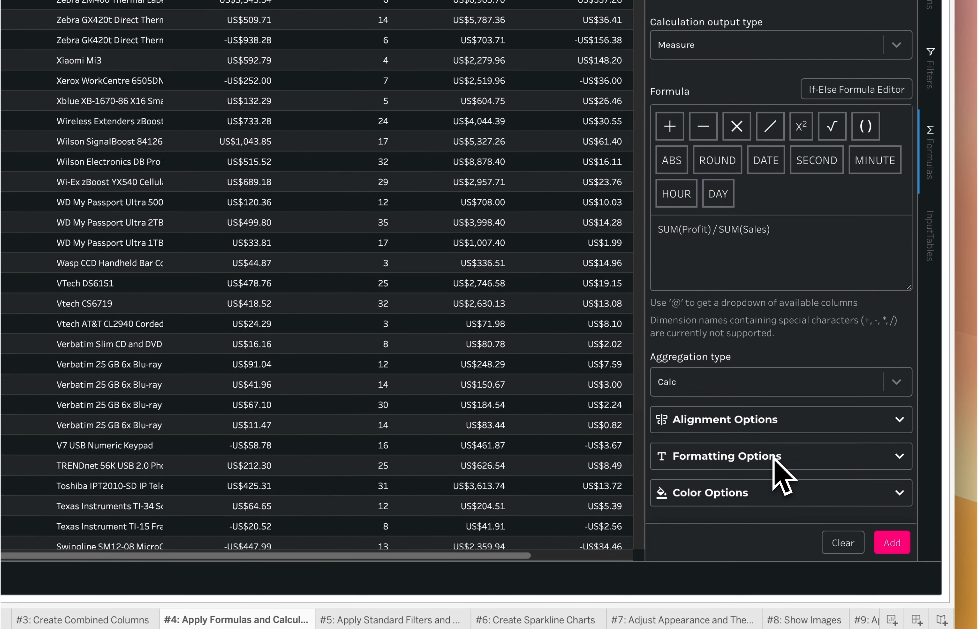
Step: Set the number format of Profit Ratio to a percentage with 2 decimals and add the formula to the table
click(761, 454)
scroll(748, 431, down, 3)
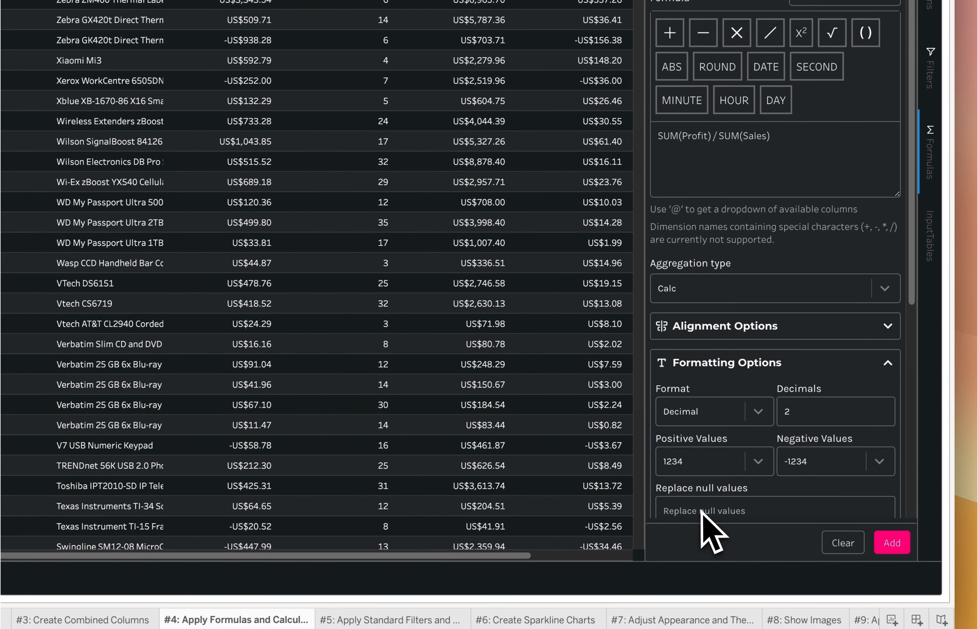
click(742, 421)
click(702, 509)
click(892, 542)
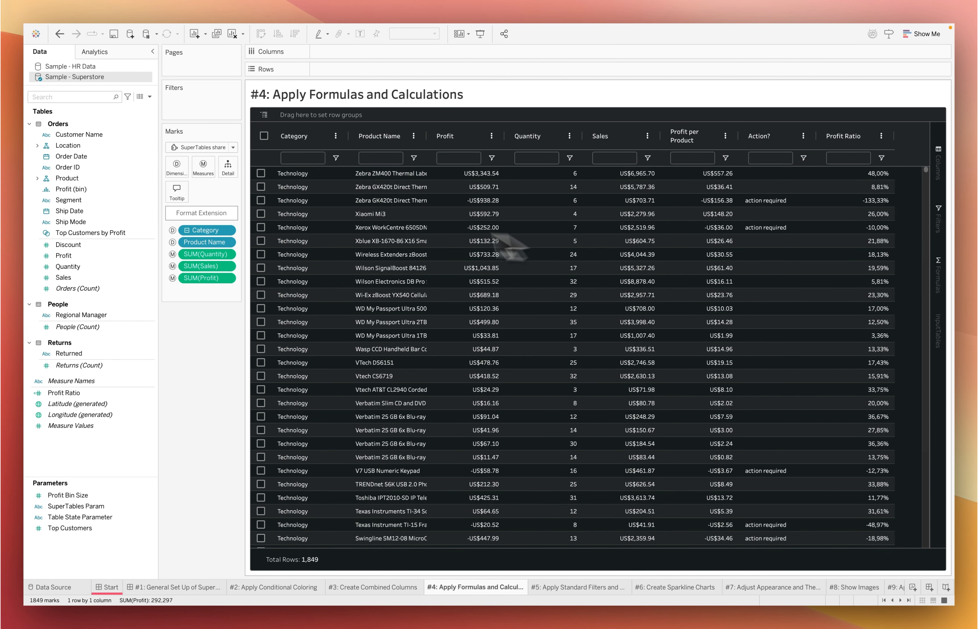
Step: Disable the formulas panel in the extension's appearance configuration, and apply and close it
click(210, 217)
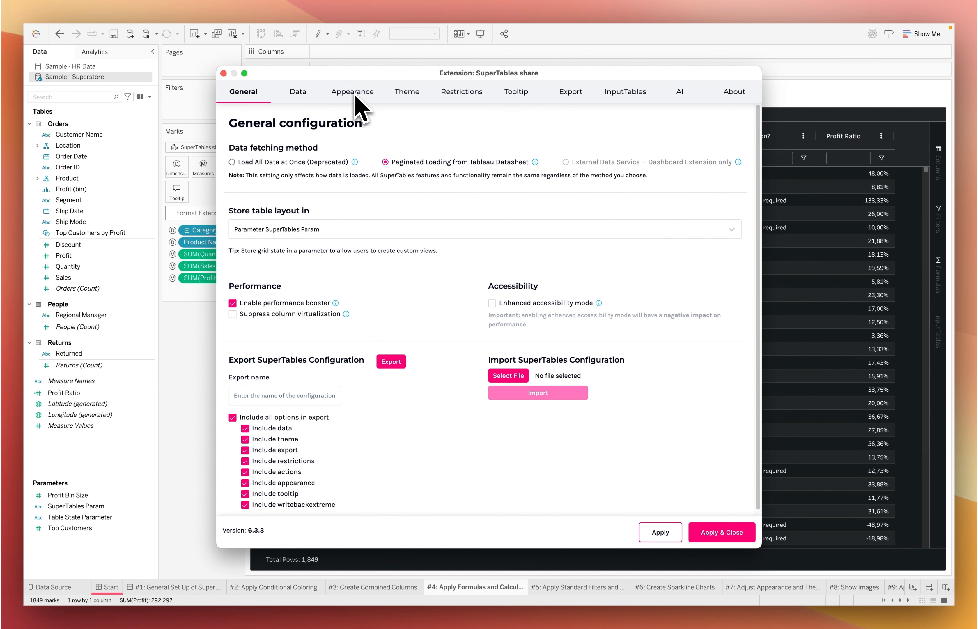
click(355, 95)
click(276, 367)
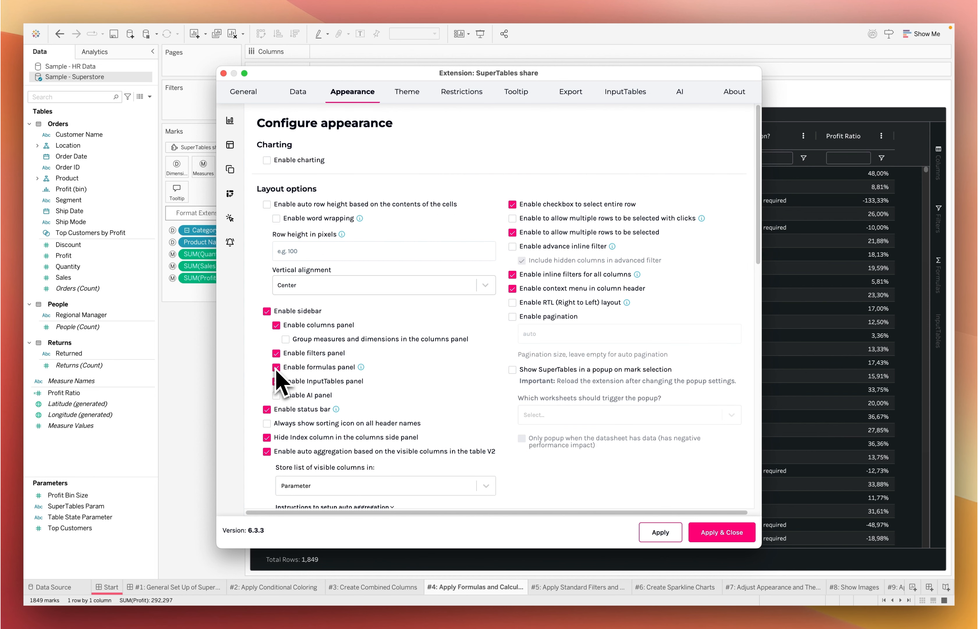
click(721, 532)
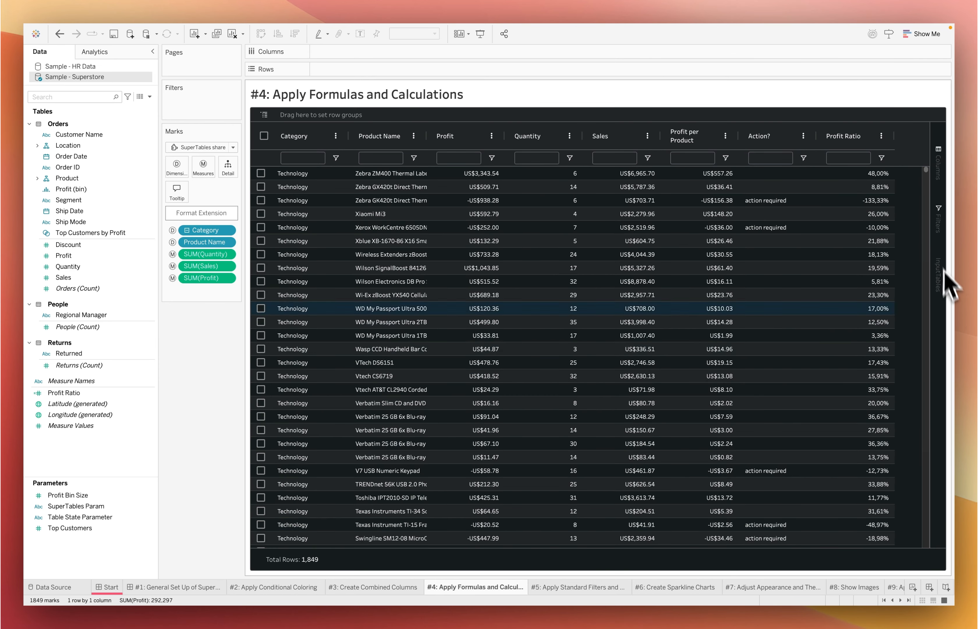